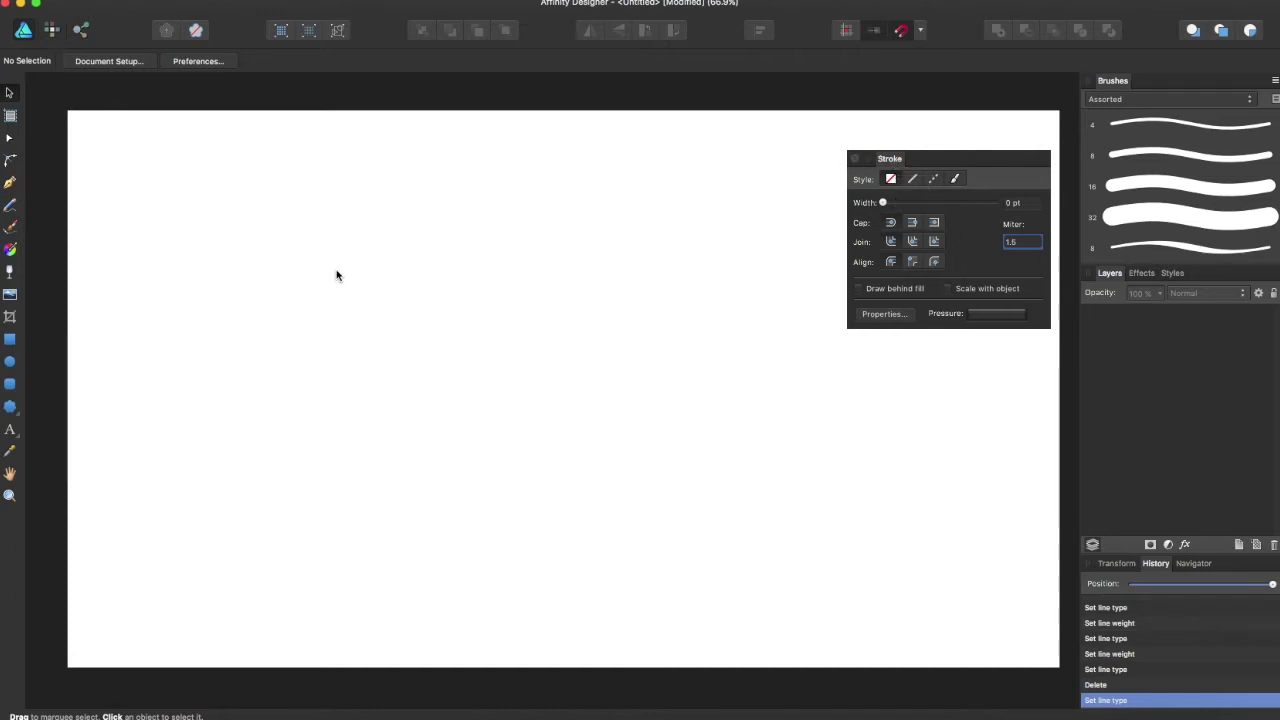
Step: With the Pencil at 7.5 pt stroke width, draw a looping freehand scribble across the page
left_click(12, 206)
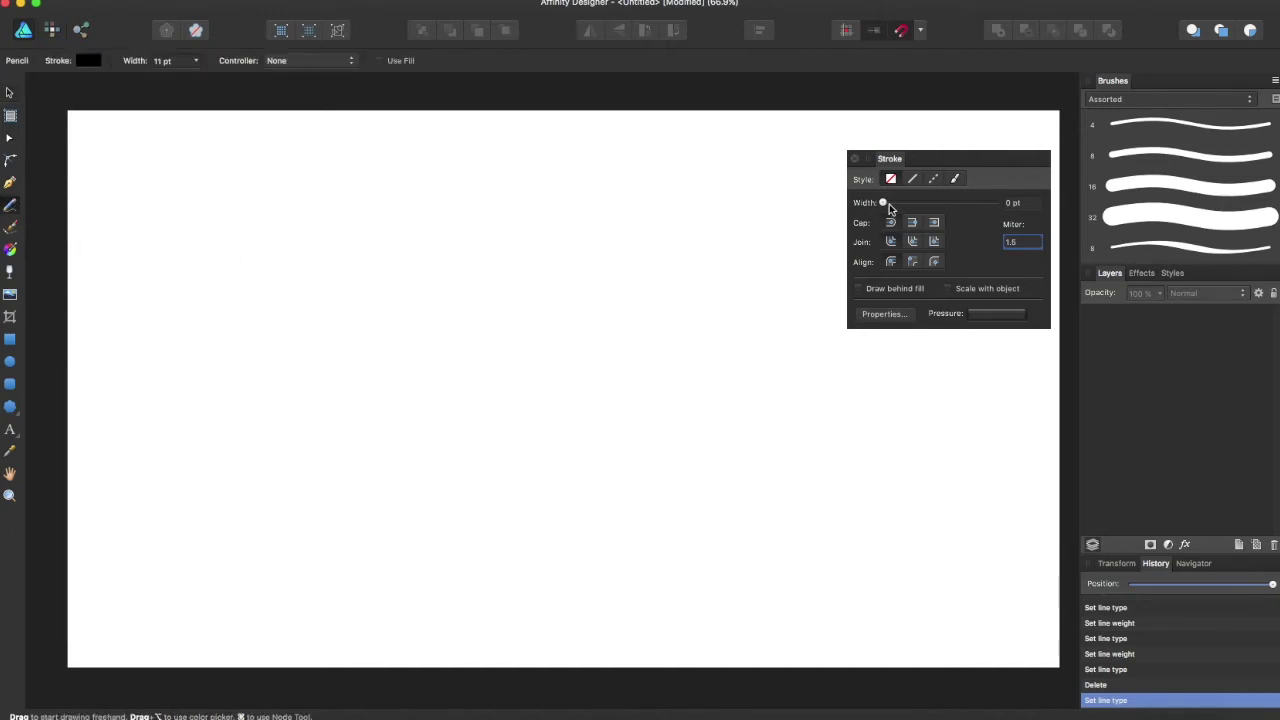
left_click_drag(883, 204, 925, 204)
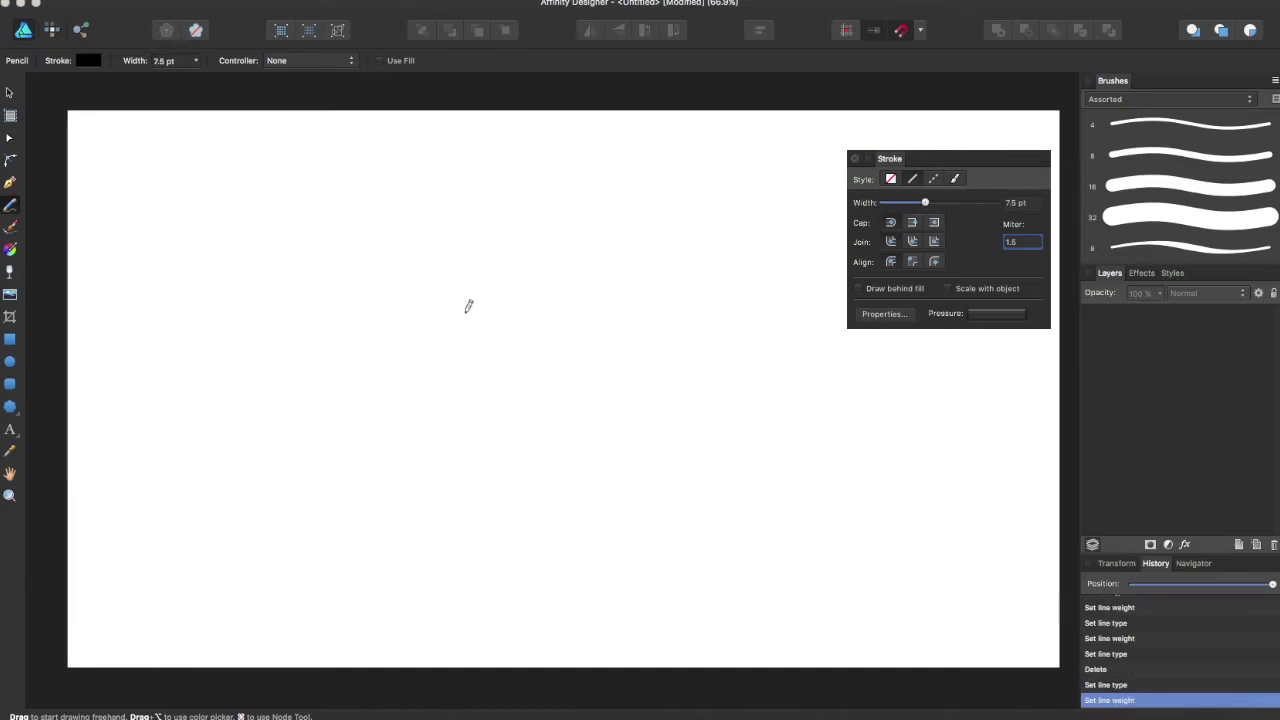
mouse_move(227, 380)
left_mouse_down()
mouse_move(274, 277)
mouse_move(634, 316)
mouse_move(363, 437)
mouse_move(614, 491)
mouse_move(766, 403)
mouse_move(687, 527)
mouse_move(1062, 583)
left_mouse_up()
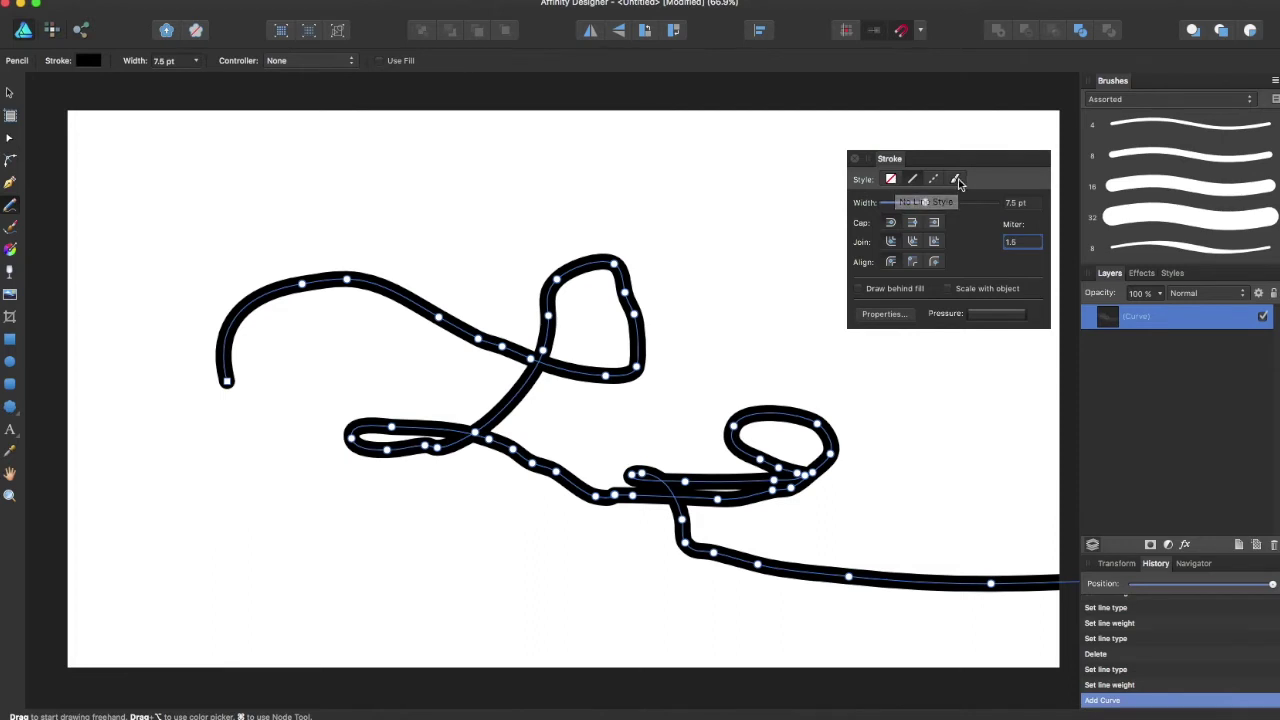
Step: Try No Line, Solid, and Dashed with a dash gap of 3, then settle on Texture Line Style
left_click(889, 179)
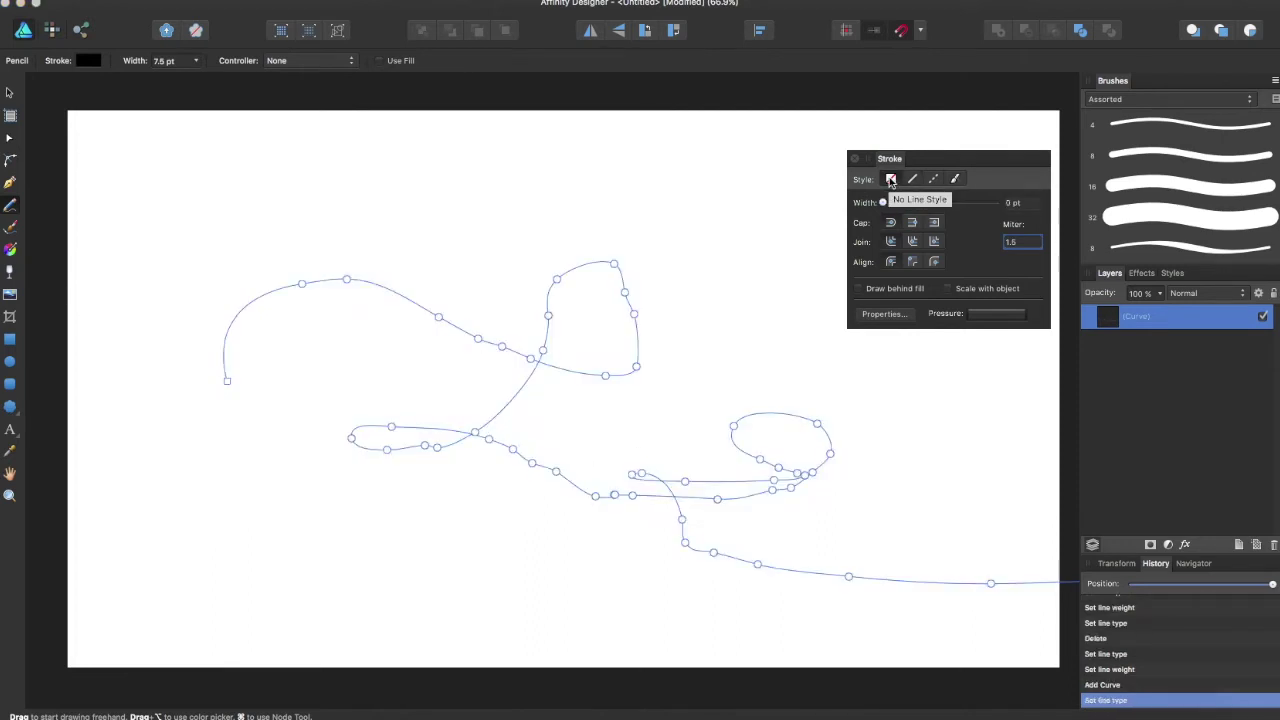
left_click(912, 179)
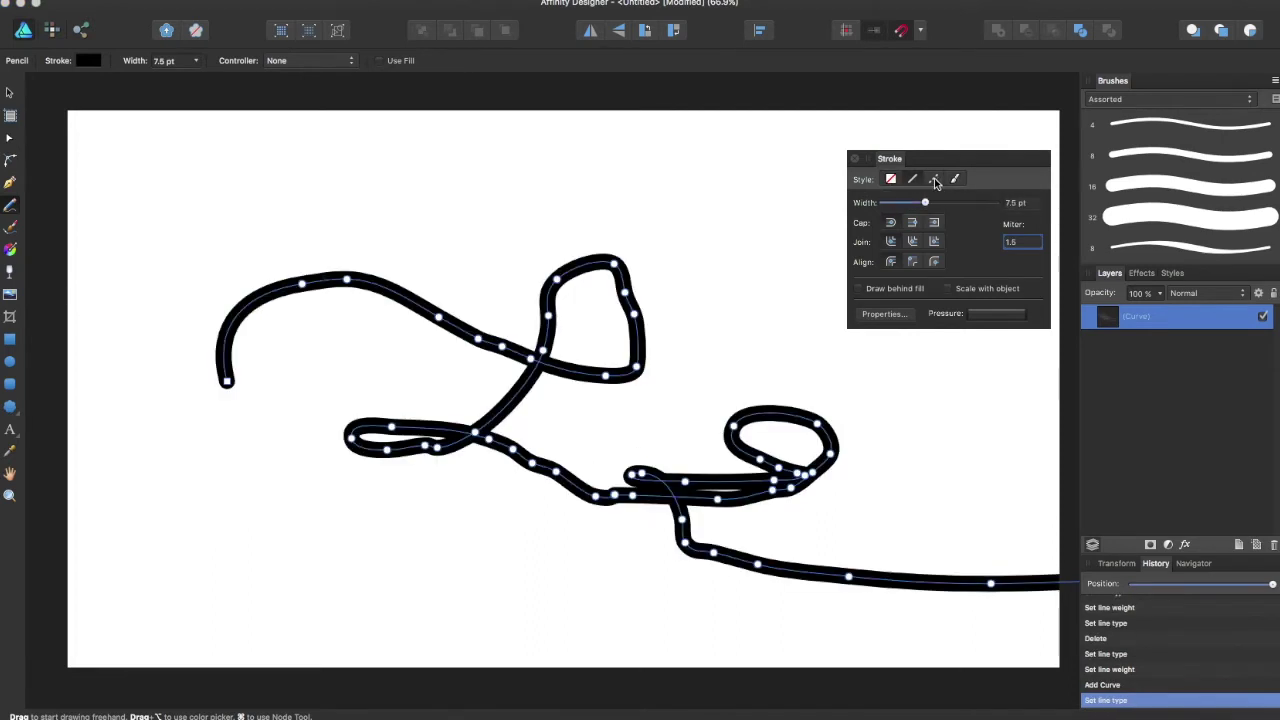
left_click(934, 179)
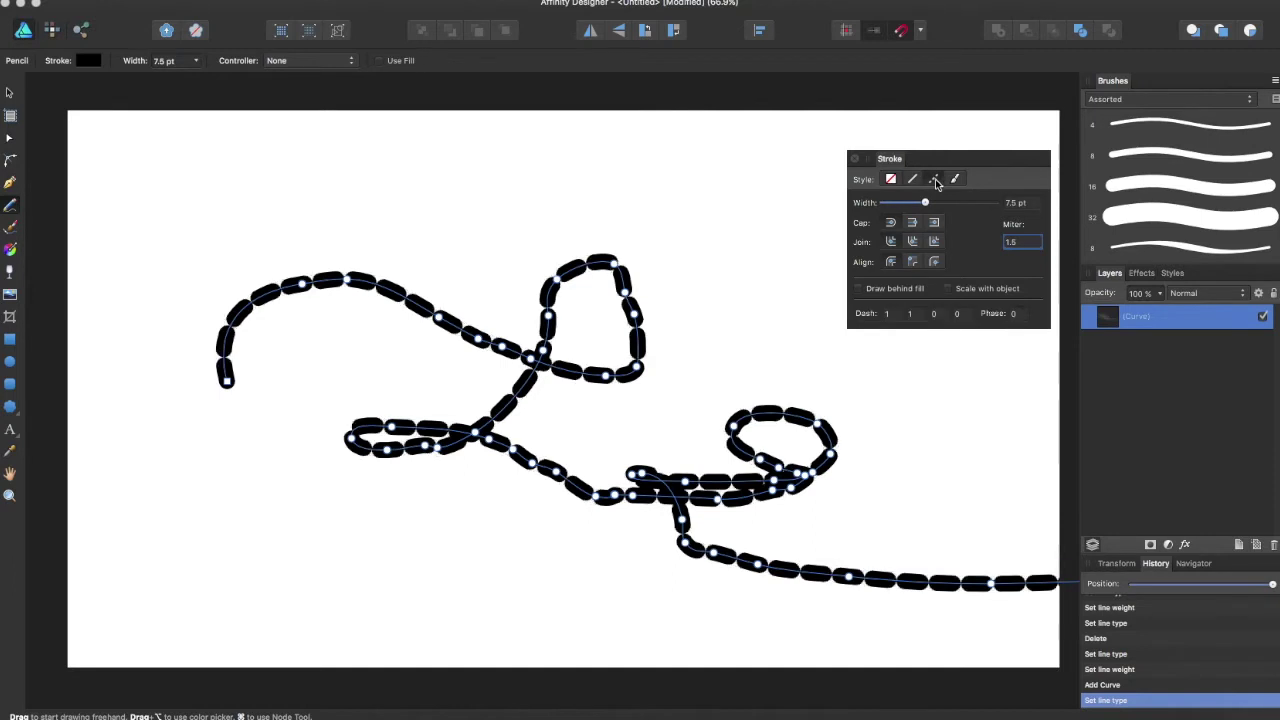
left_click(913, 313)
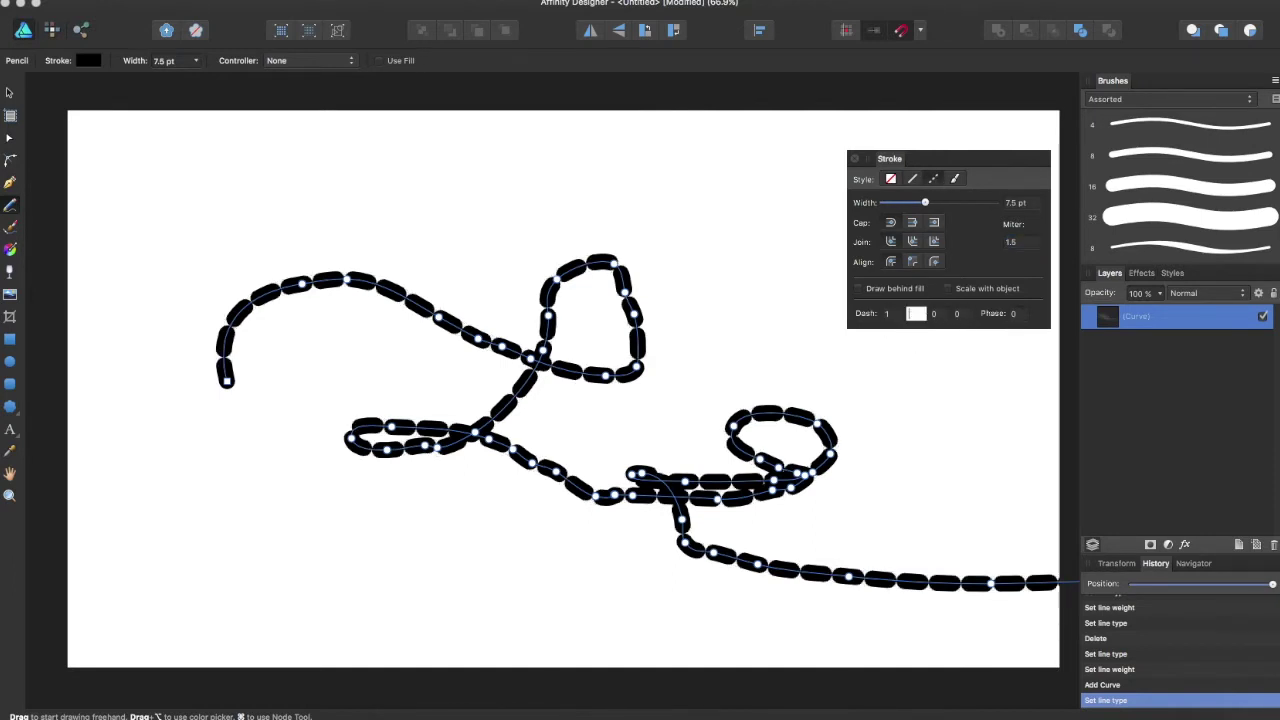
type("3")
key("Return")
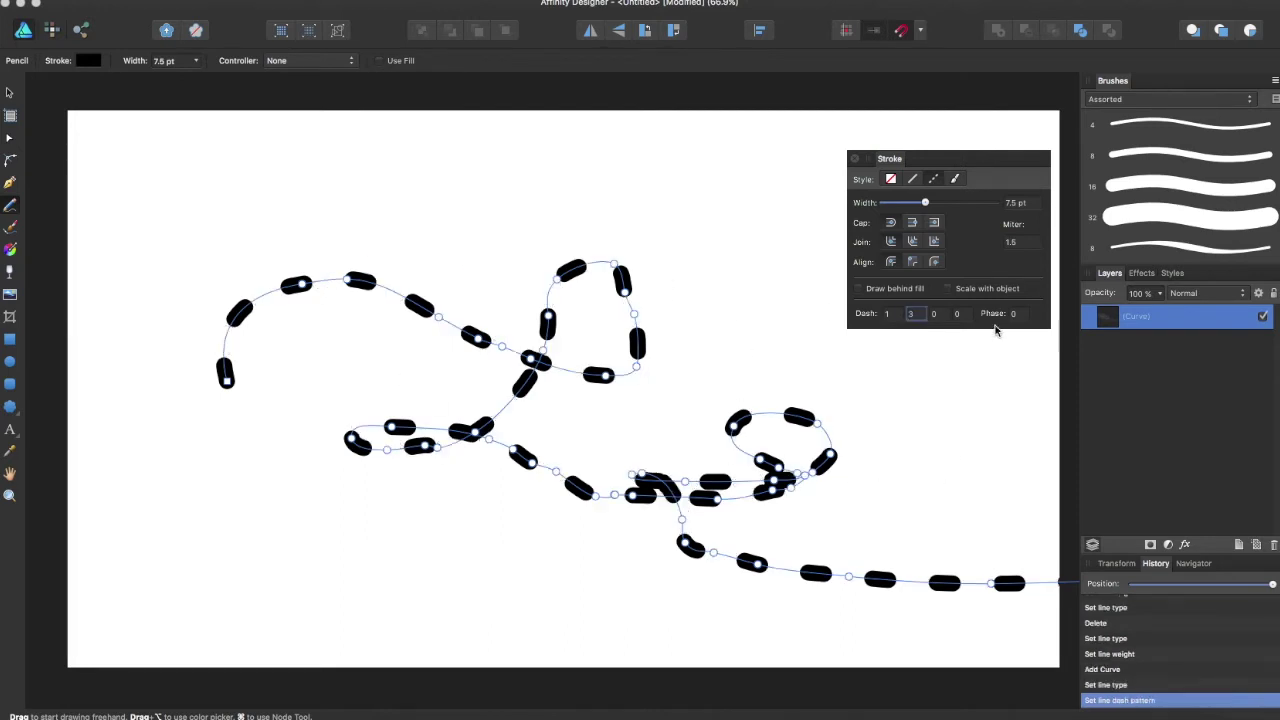
left_click(954, 179)
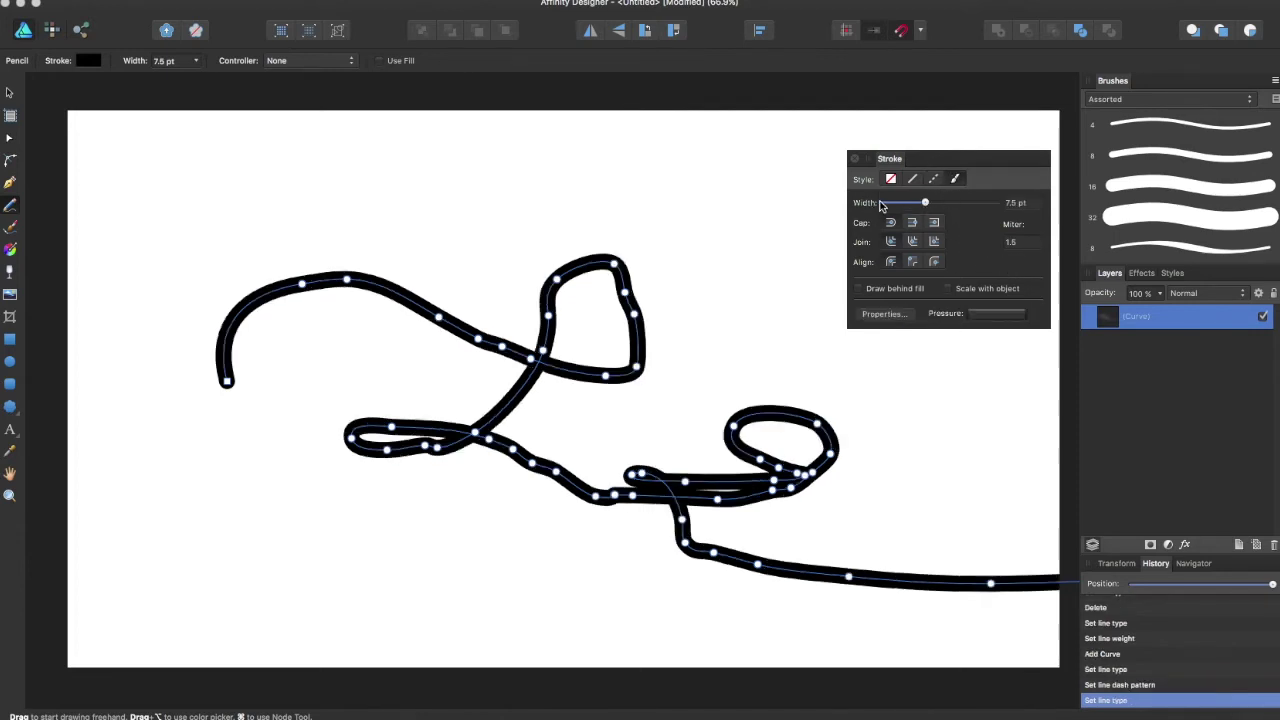
Step: Thin the stroke to 5.5 pt and move the scribble up and left
mouse_move(922, 201)
left_mouse_down()
mouse_move(946, 206)
mouse_move(904, 205)
mouse_move(919, 206)
left_mouse_up()
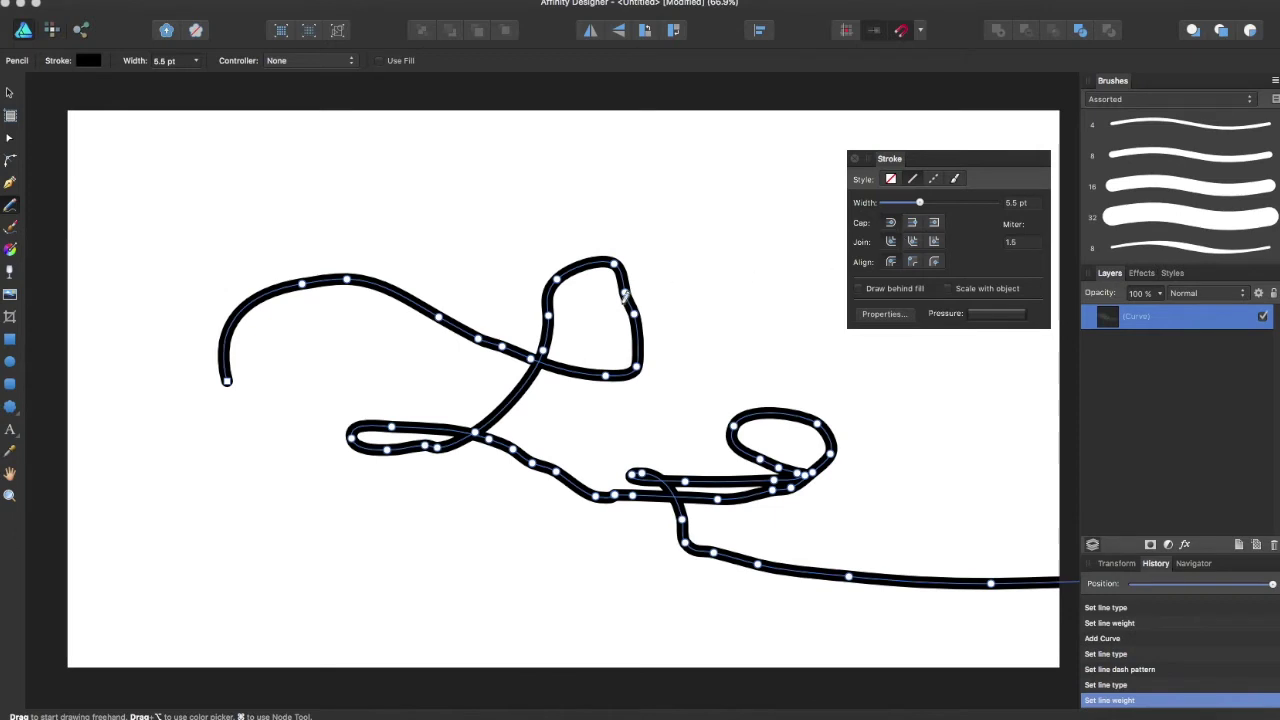
left_click(8, 92)
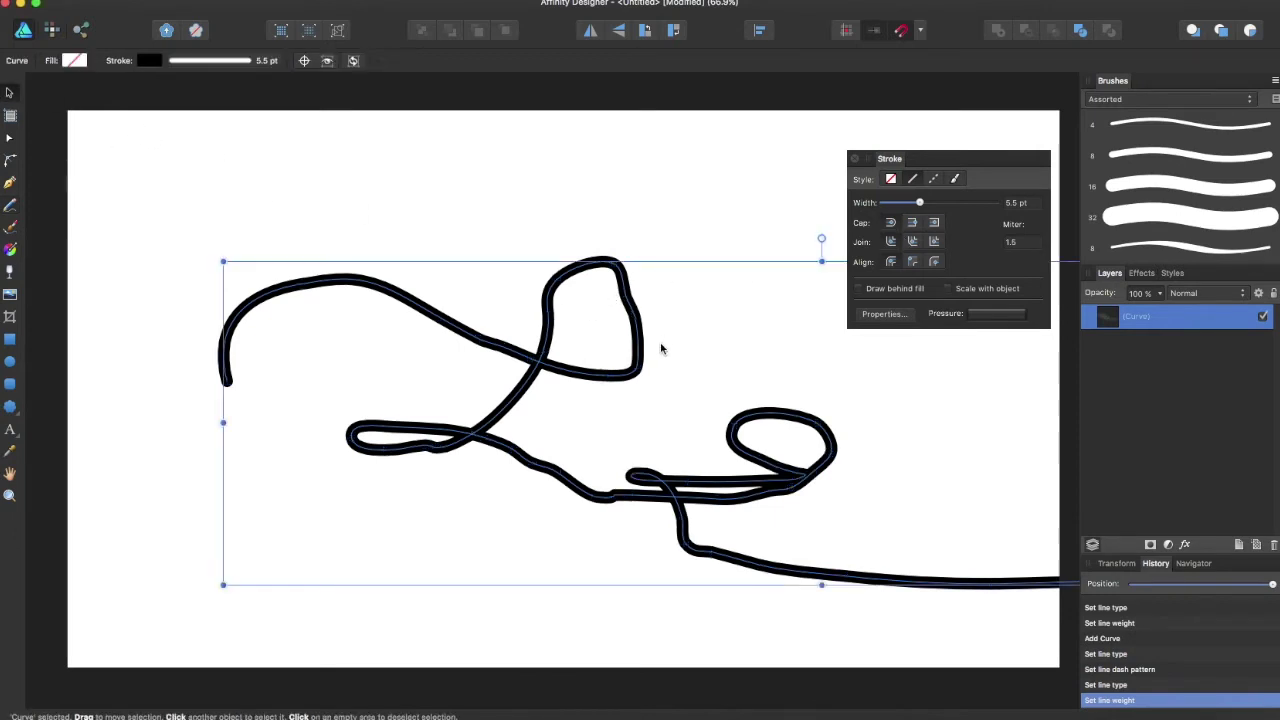
left_click_drag(645, 348, 462, 316)
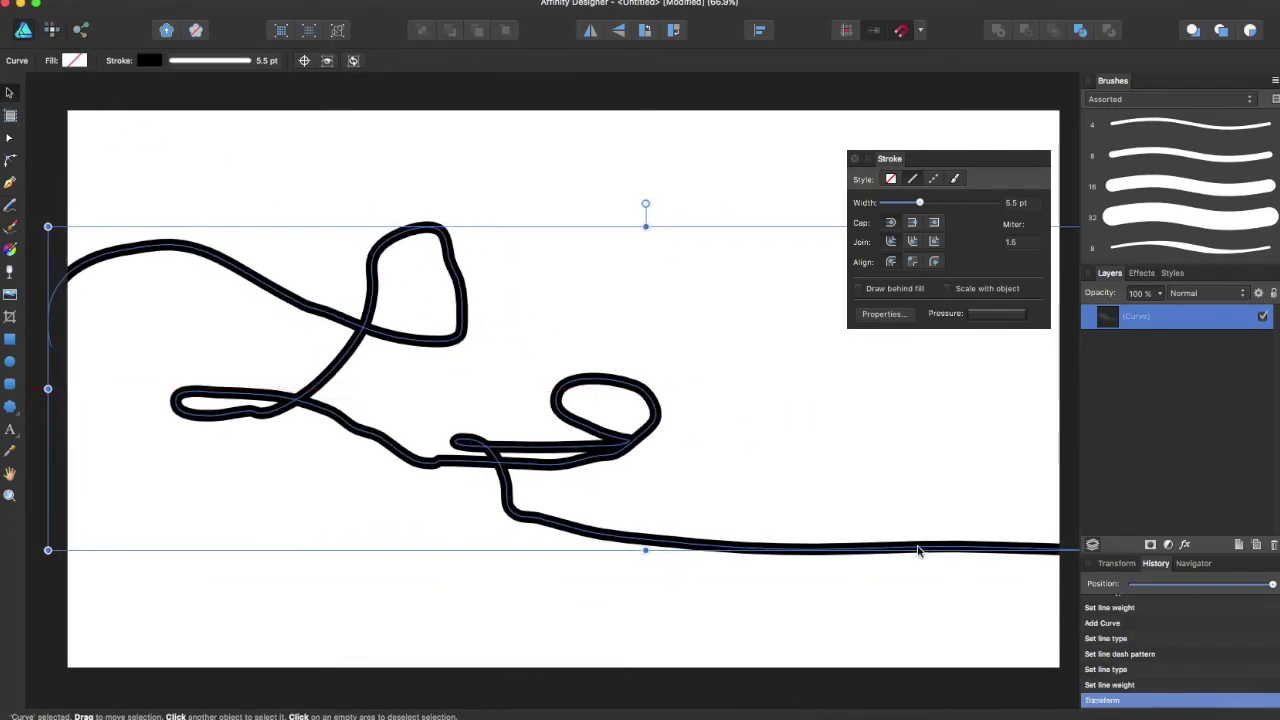
Step: Scale the scribble down from a corner to fit the page and nudge it right
scroll(920, 548, "right", 6)
left_click_drag(936, 548, 648, 480)
scroll(648, 480, "left", 10)
scroll(680, 477, "right", 4)
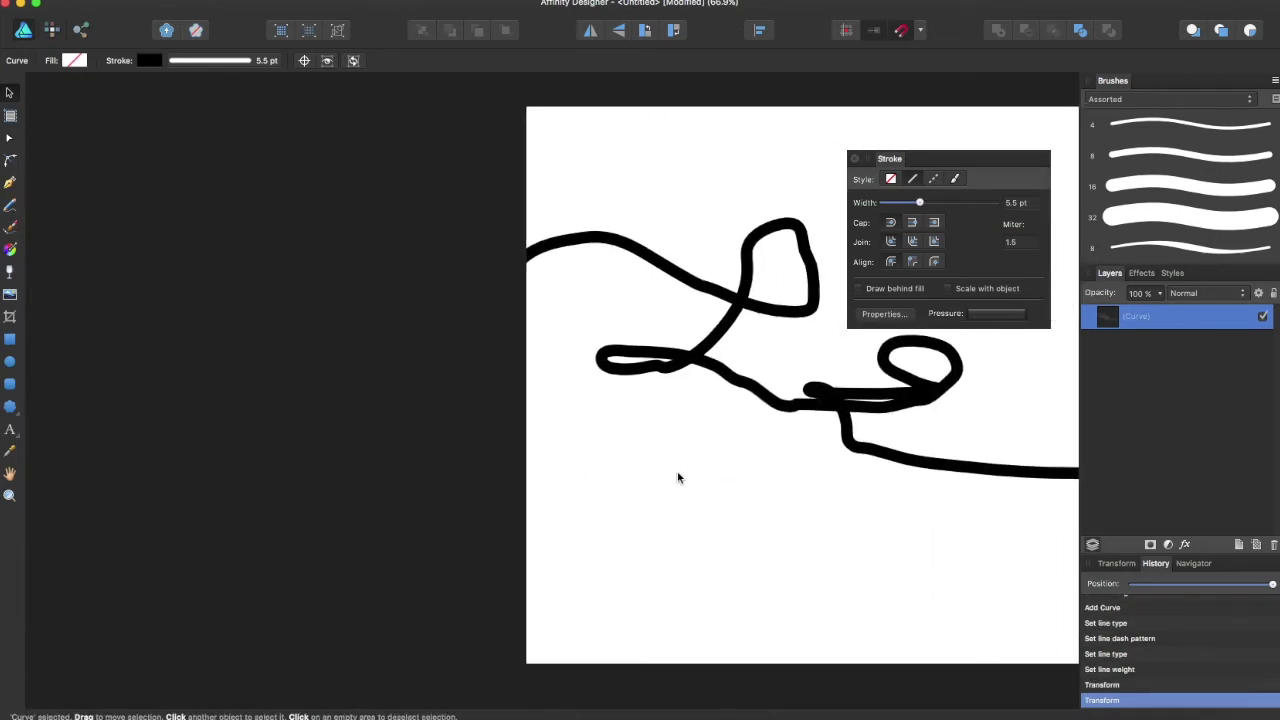
left_click_drag(566, 258, 604, 258)
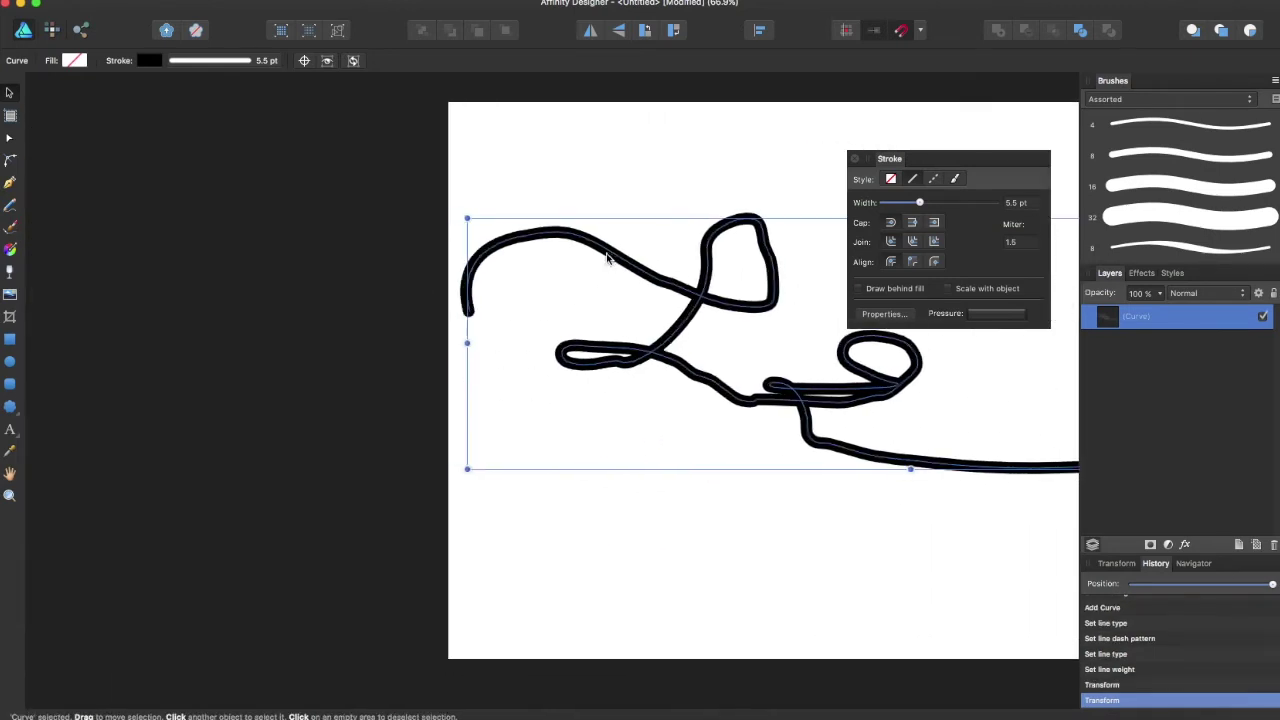
scroll(551, 420, "right", 5)
scroll(568, 424, "up", 1)
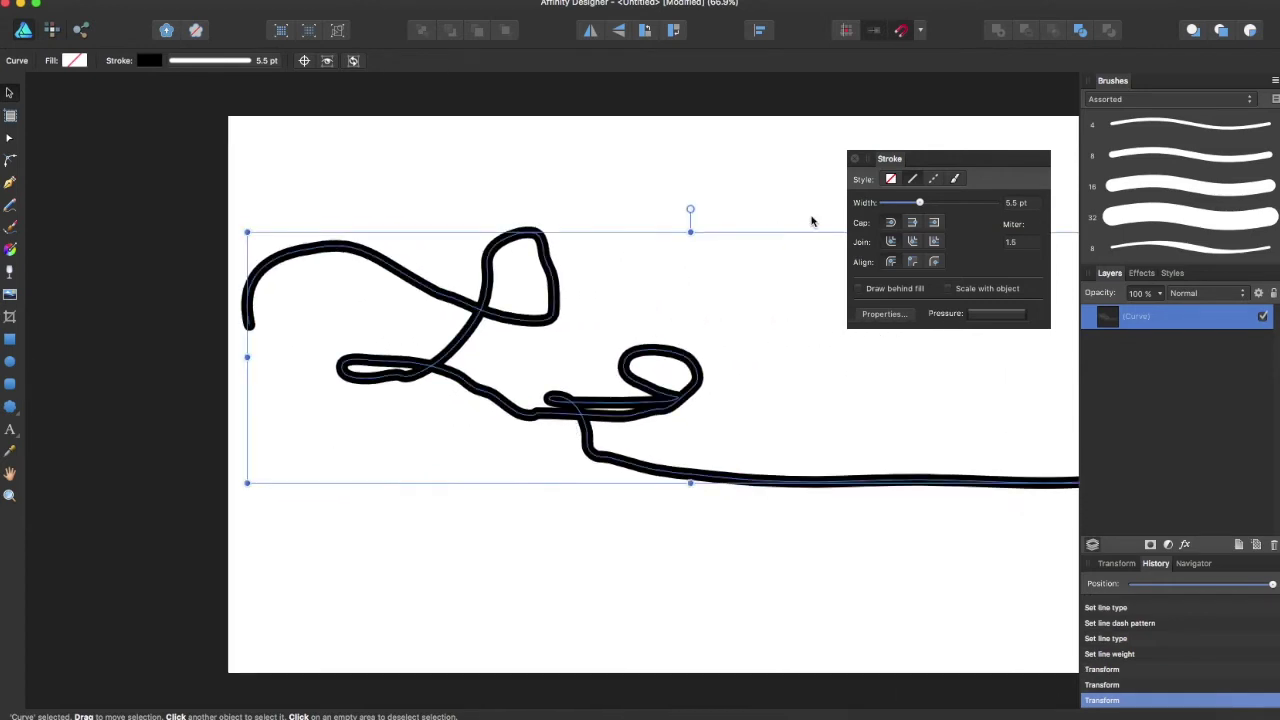
Step: Give the scribble's stroke square line caps and the middle join style
left_click(912, 223)
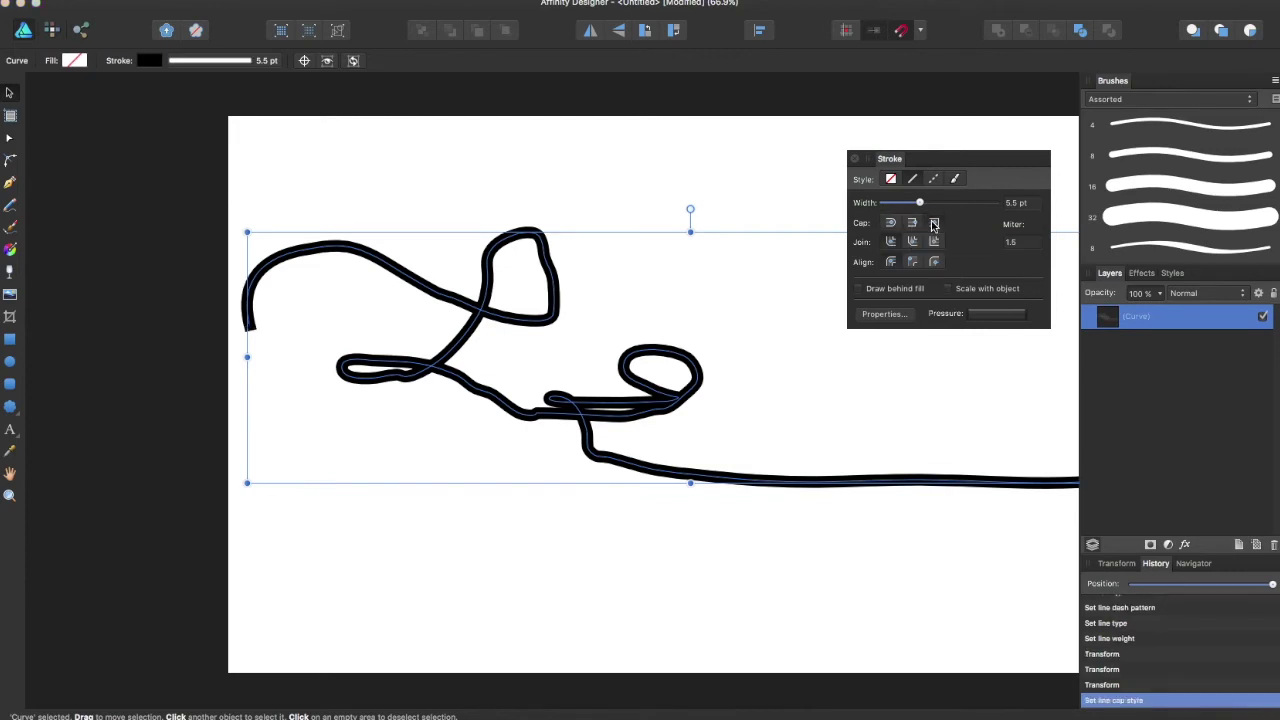
left_click(913, 242)
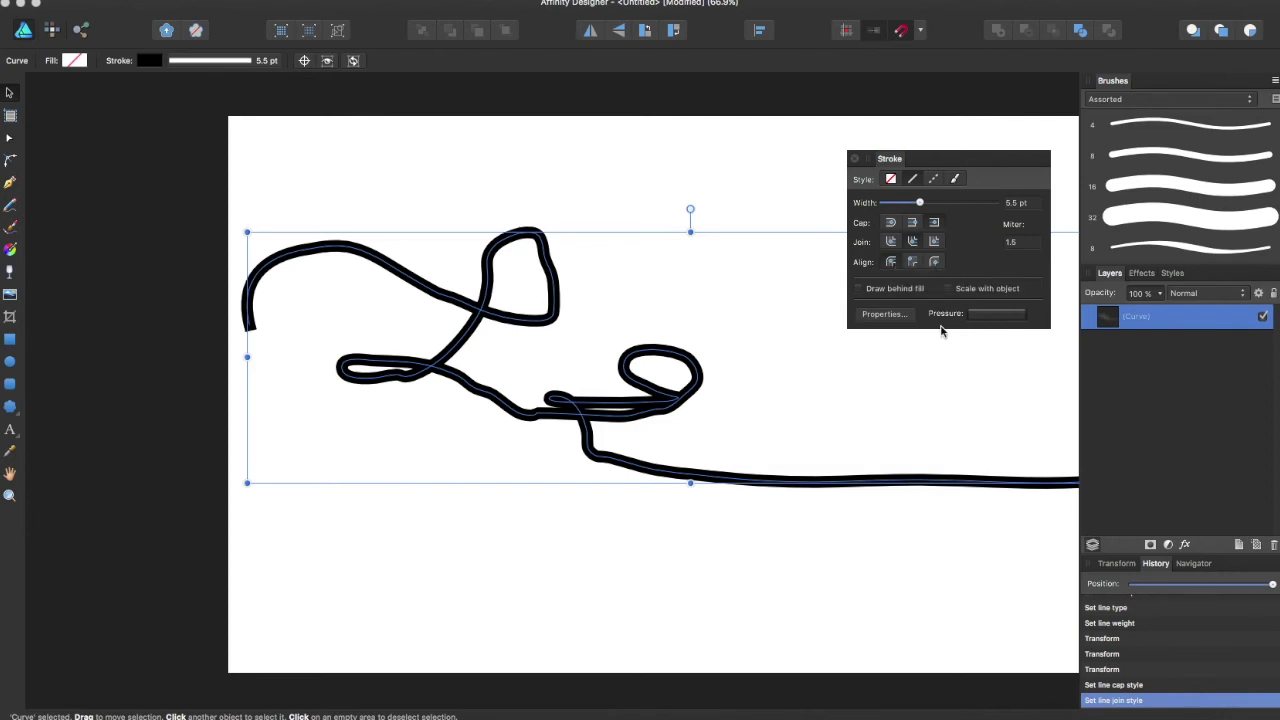
scroll(920, 390, "right", 5)
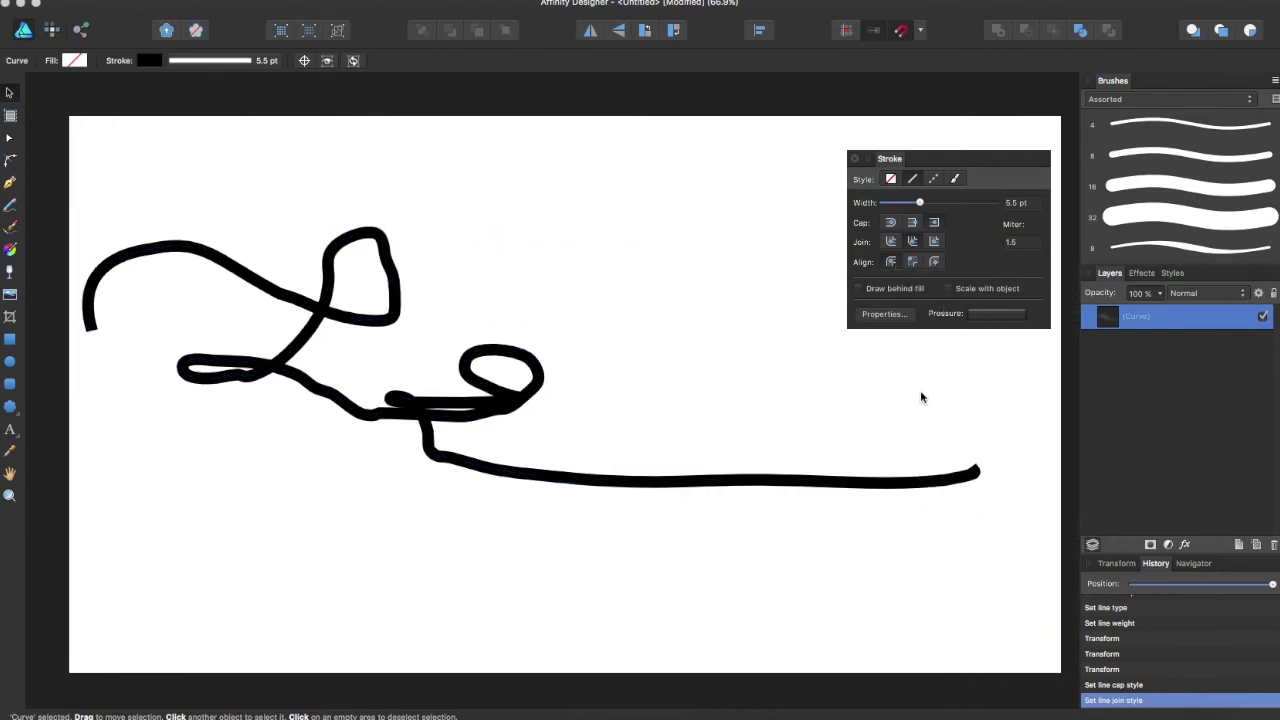
Step: Taper the stroke's ends with a custom pressure curve, then reset it to uniform
left_click(993, 316)
left_click_drag(991, 326, 988, 417)
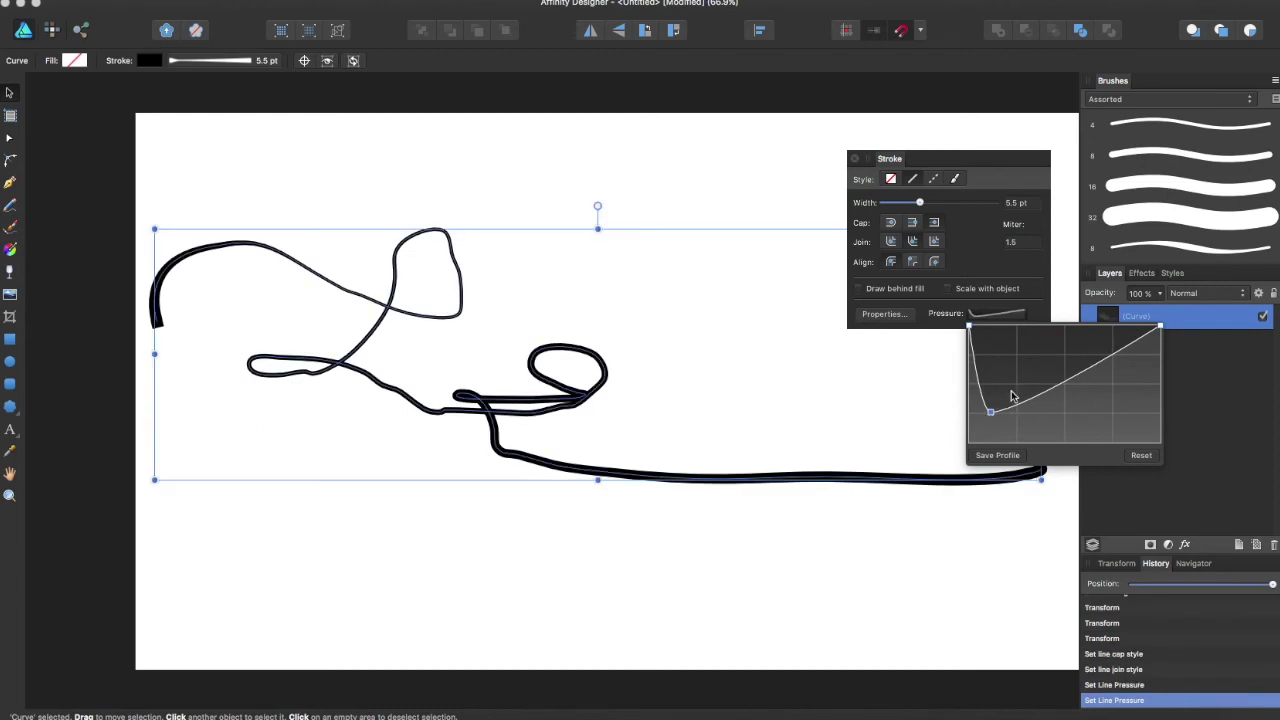
left_click(1064, 393)
mouse_move(1066, 398)
left_mouse_down()
mouse_move(1064, 361)
mouse_move(1119, 375)
mouse_move(1117, 409)
left_mouse_up()
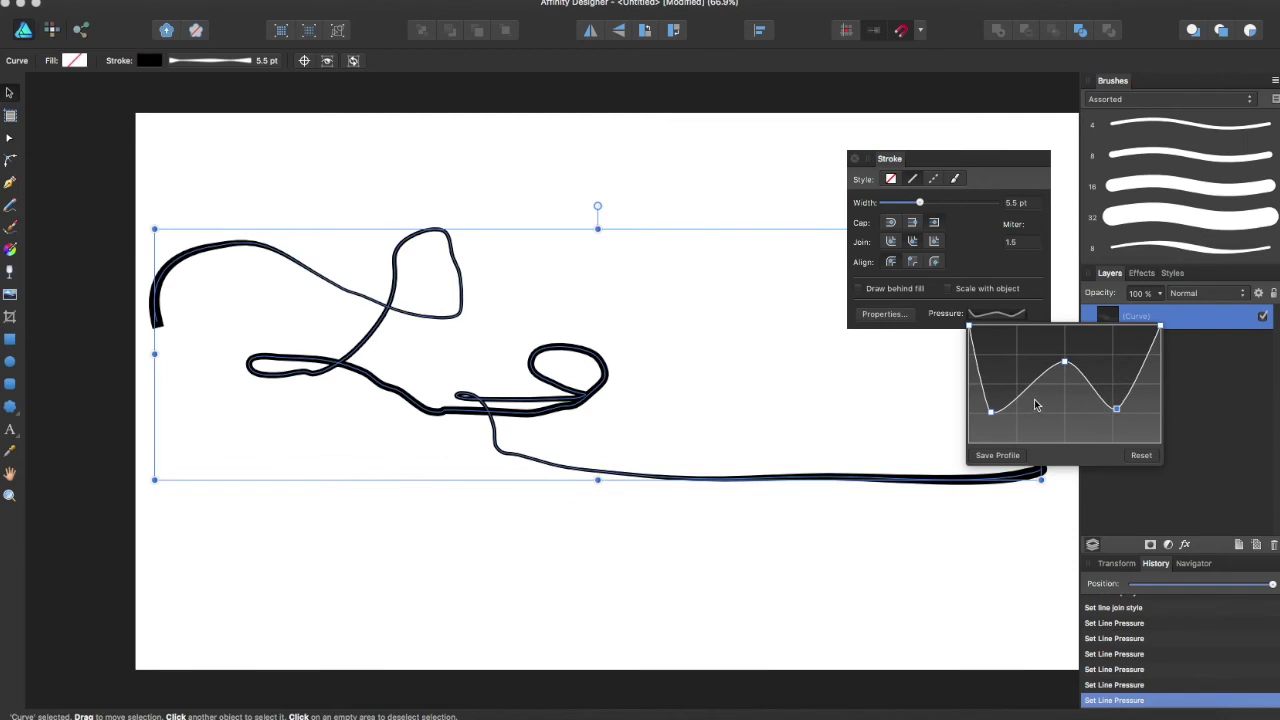
left_click_drag(991, 412, 1005, 418)
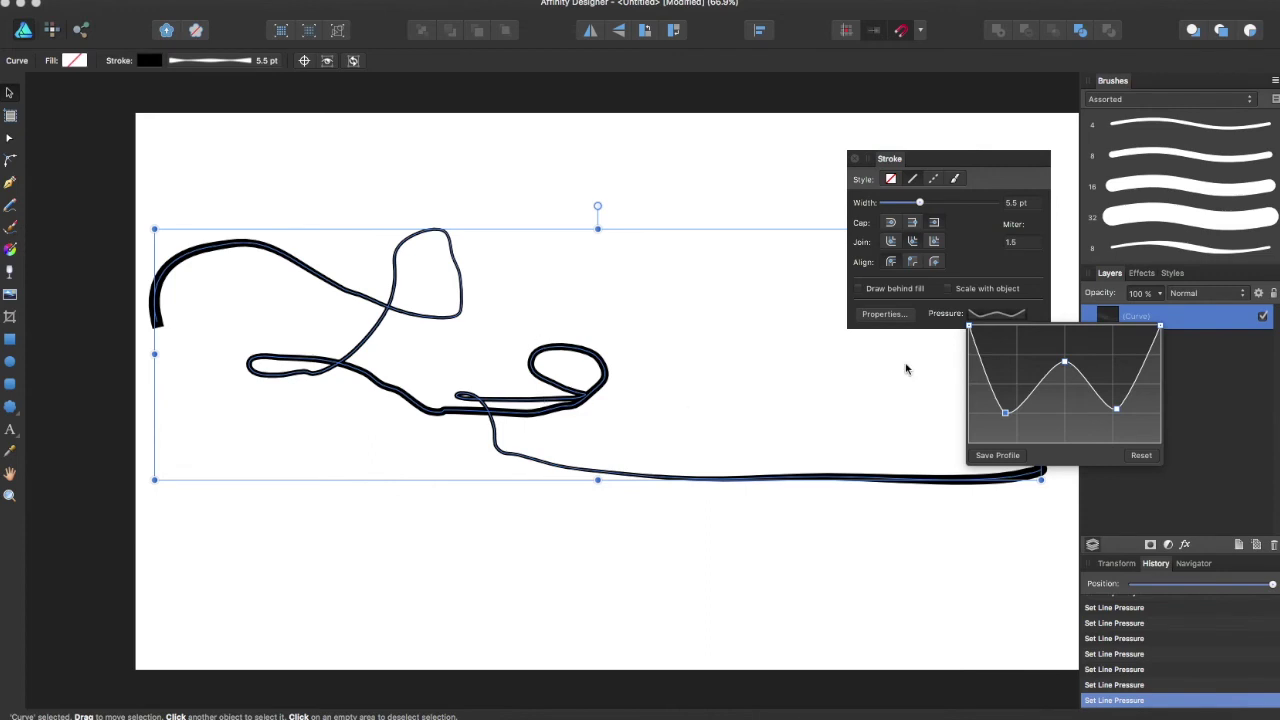
mouse_move(969, 327)
left_mouse_down()
mouse_move(949, 443)
mouse_move(962, 475)
left_mouse_up()
left_click(1148, 452)
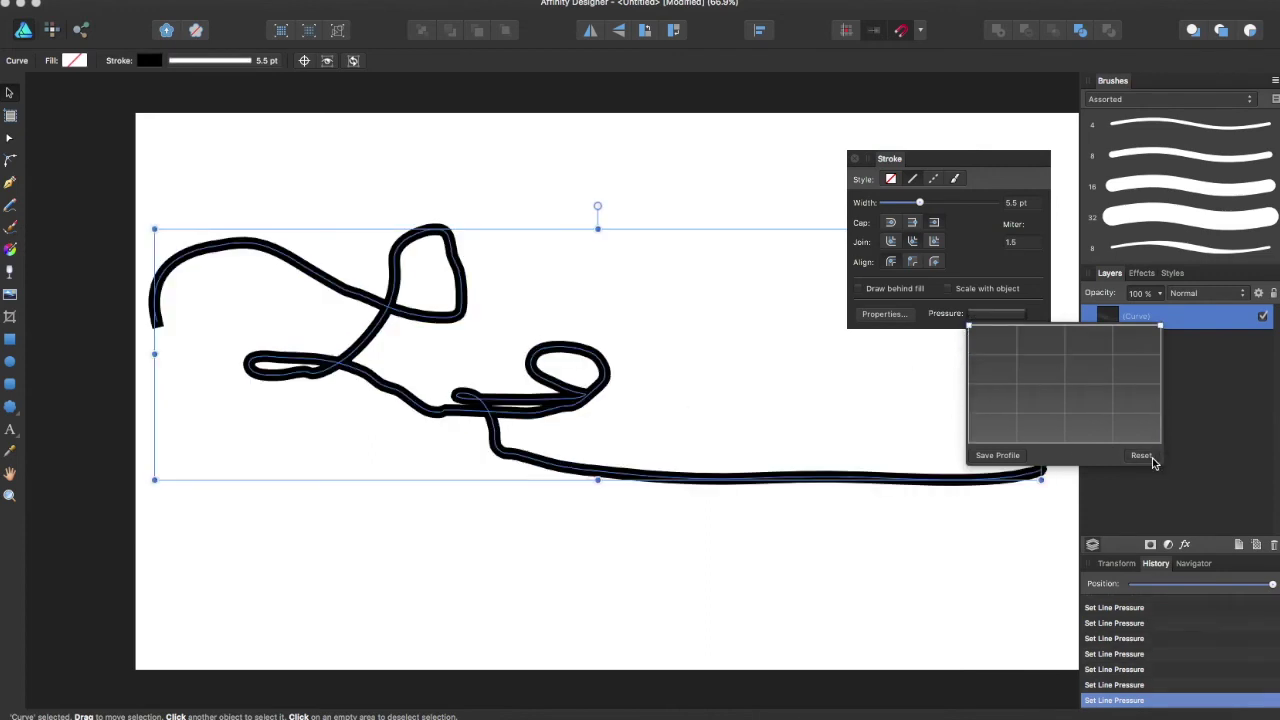
Step: Reshape the pressure curve to thin the middle, then reset to uniform thickness
left_click_drag(1116, 329, 1064, 442)
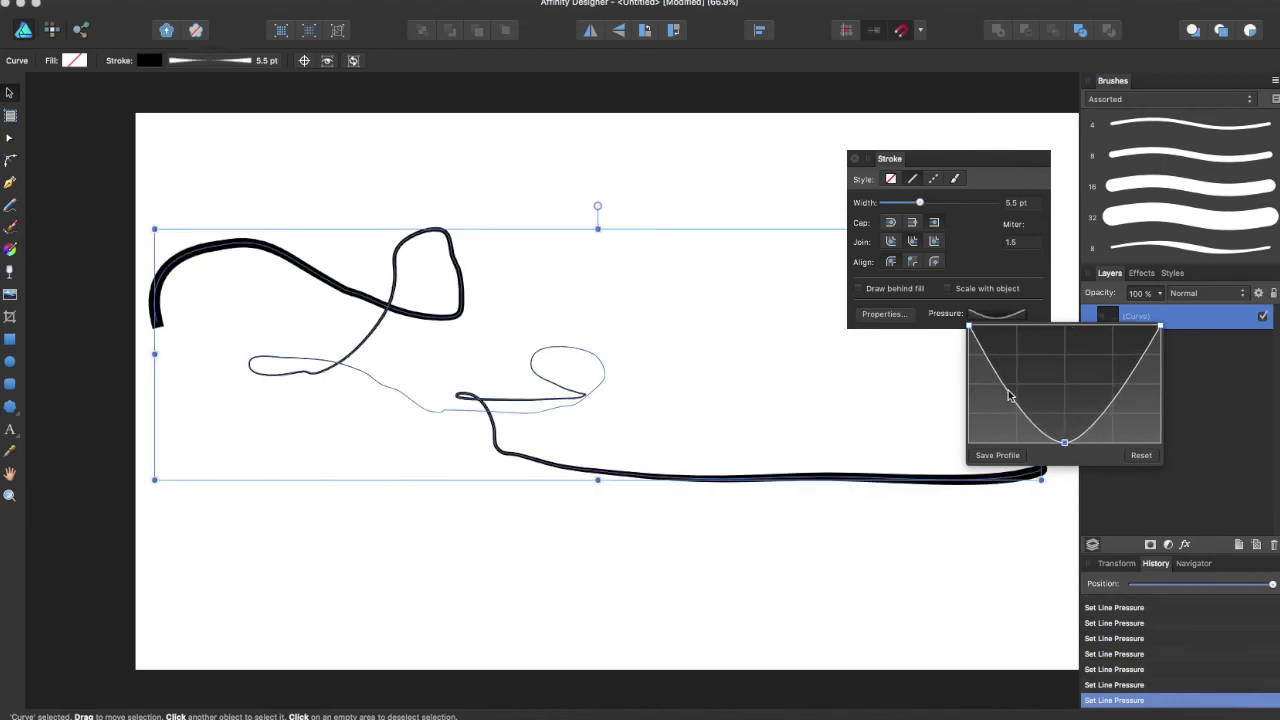
left_click_drag(1012, 390, 1017, 385)
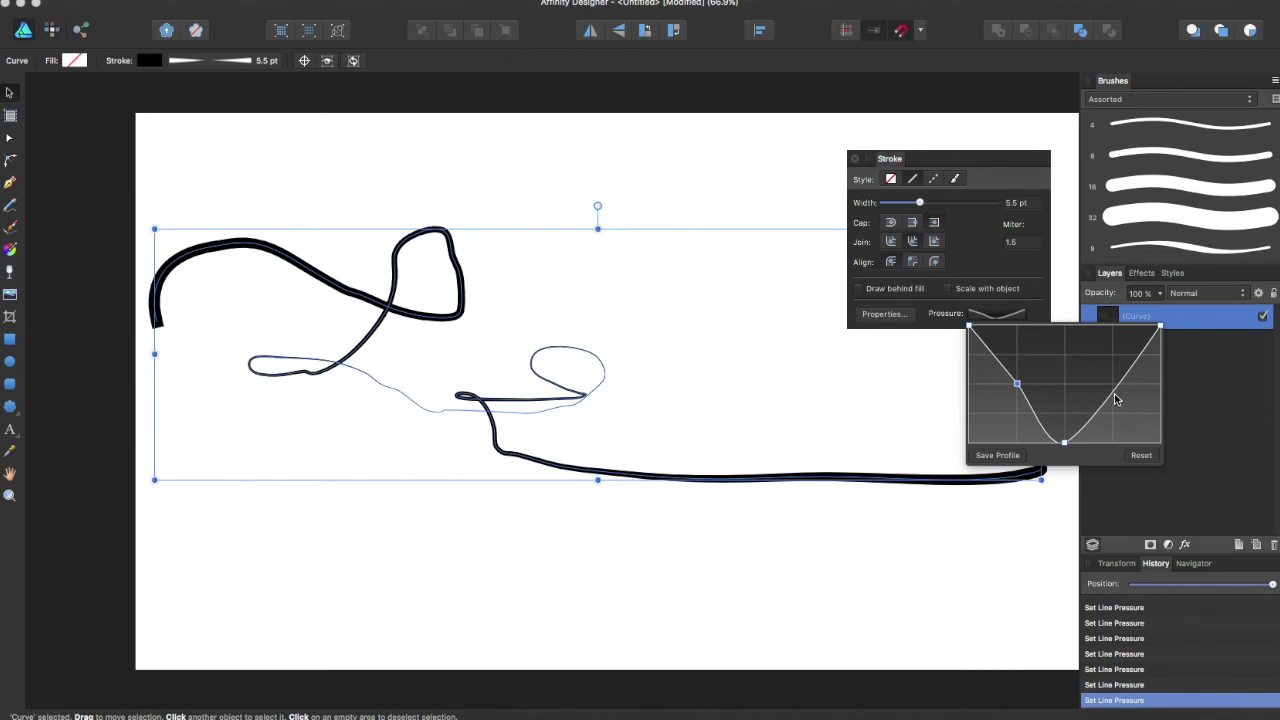
left_click_drag(1115, 399, 1111, 384)
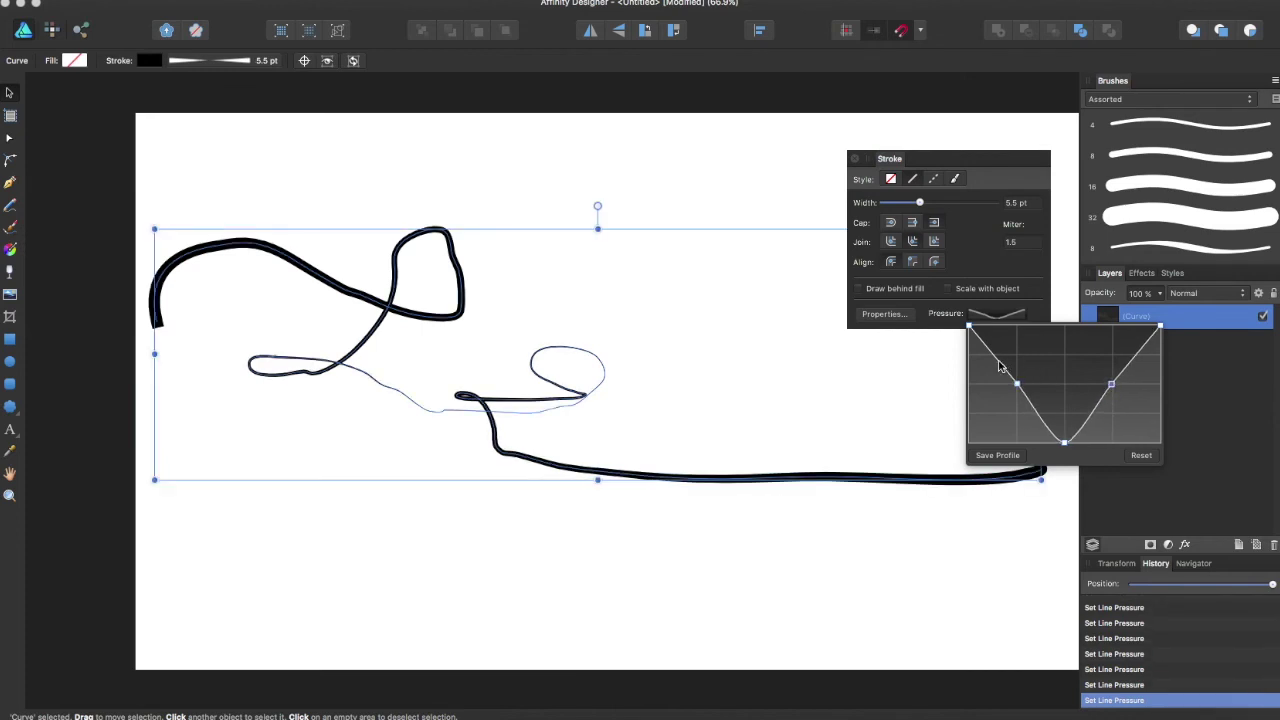
left_click_drag(1012, 362, 1018, 357)
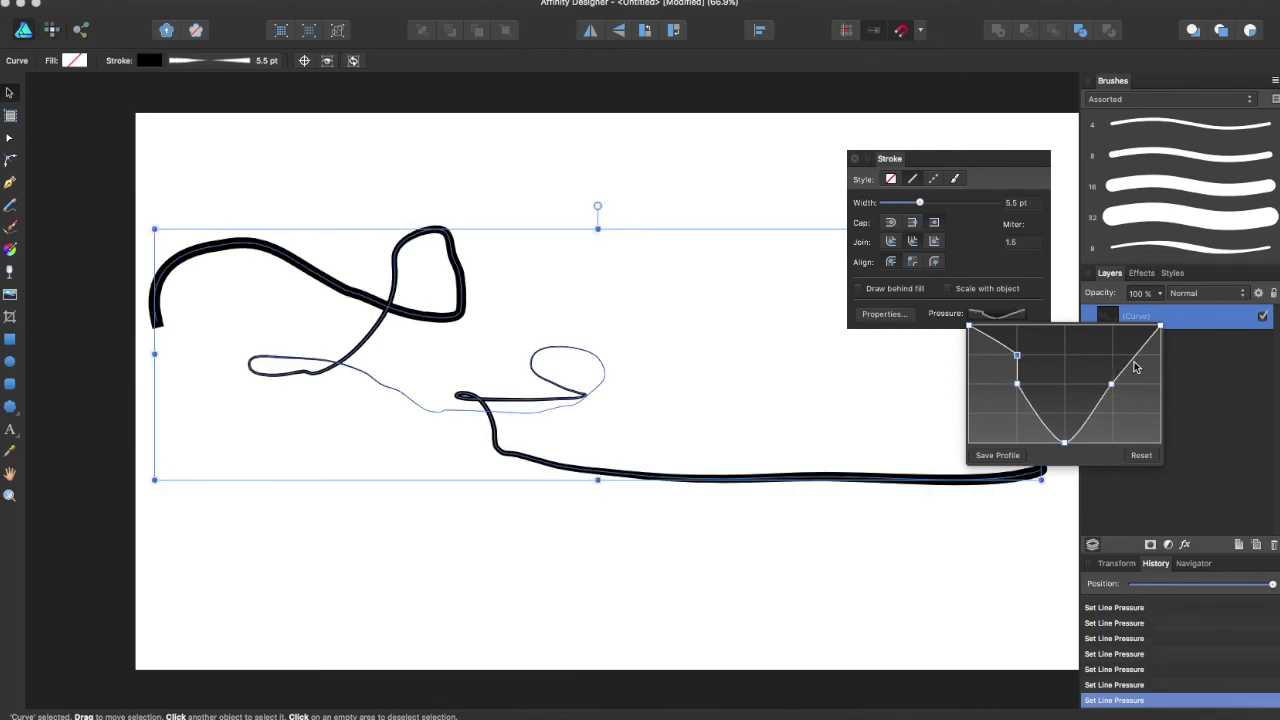
left_click_drag(1136, 368, 1111, 355)
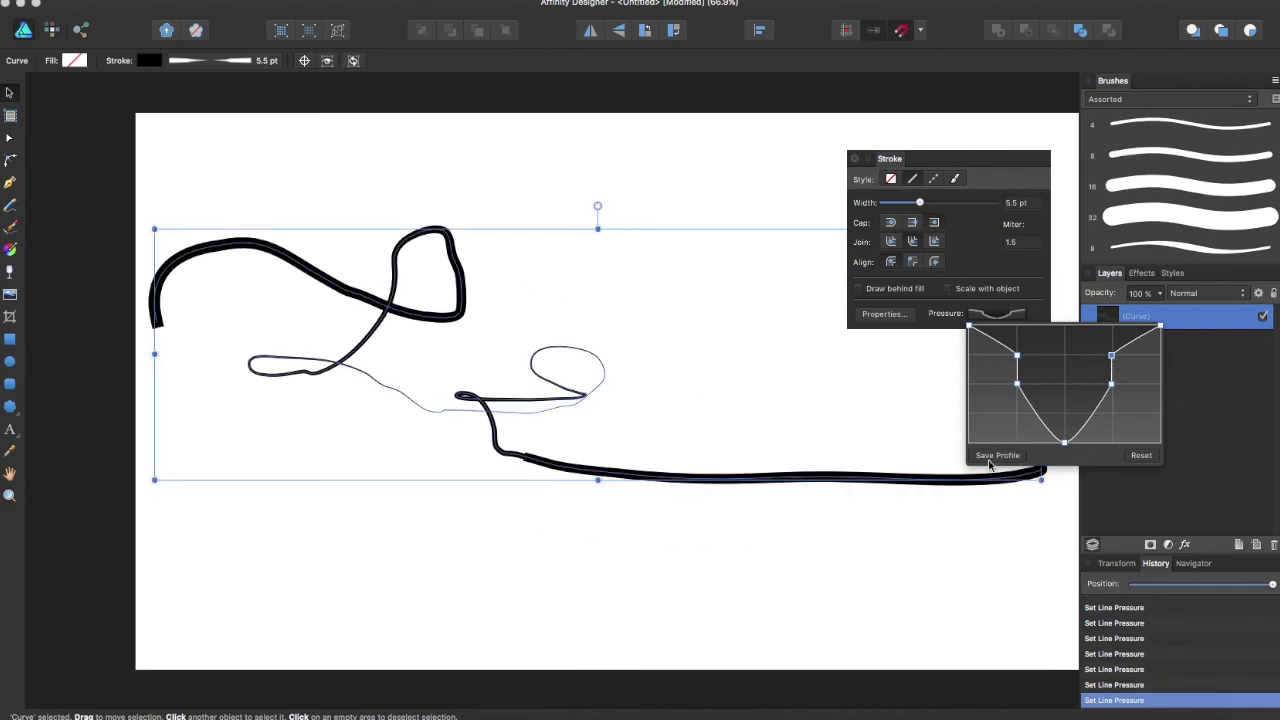
left_click(1141, 456)
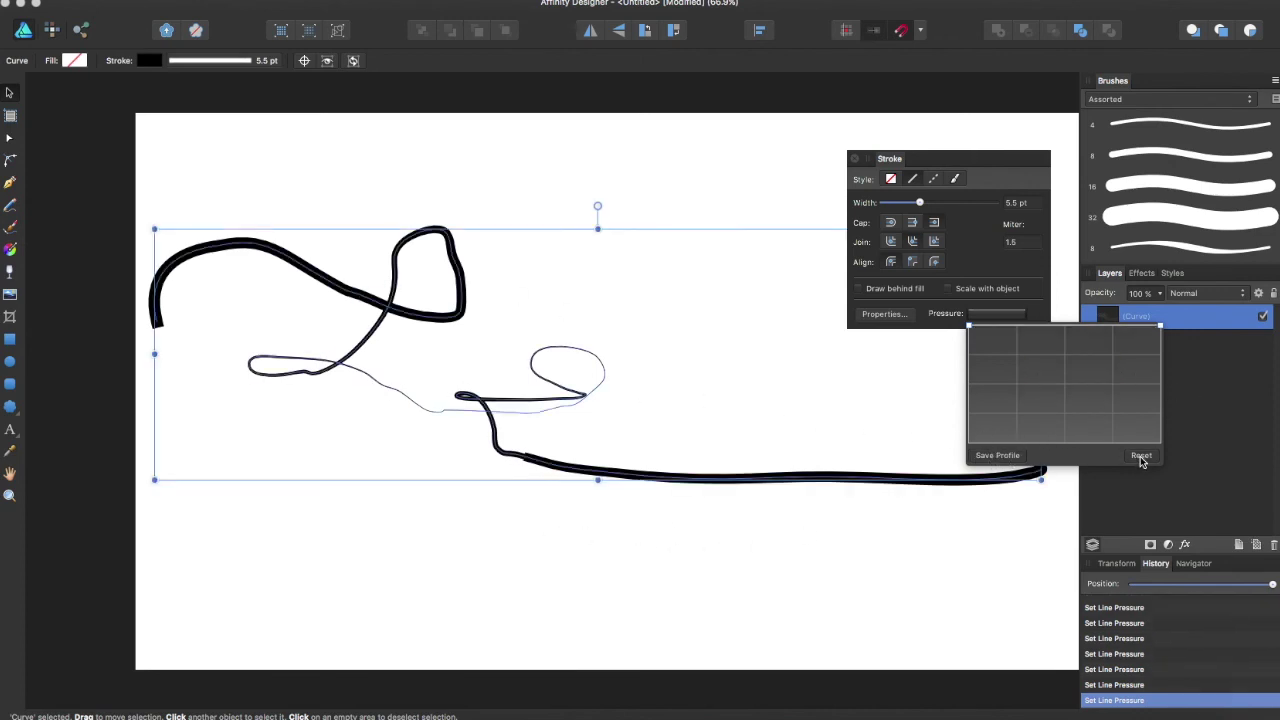
Step: Click empty canvas to close the pressure graph and deselect the scribble
left_click(942, 367)
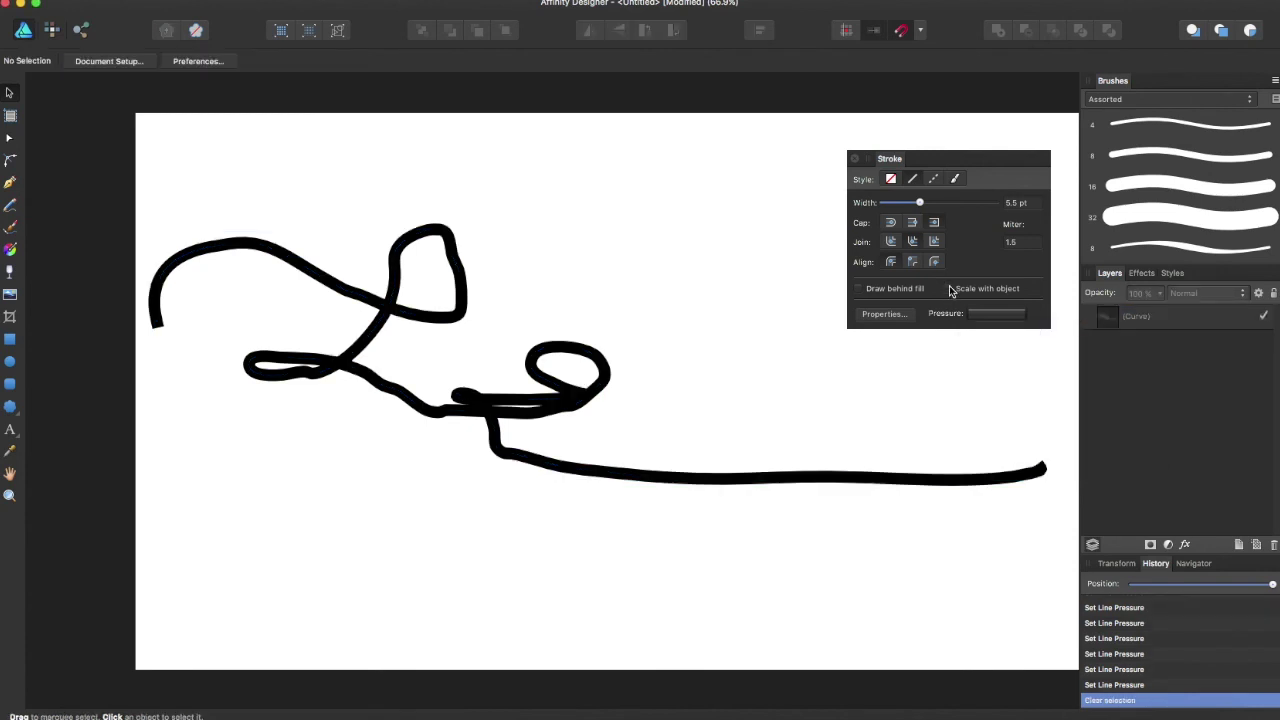